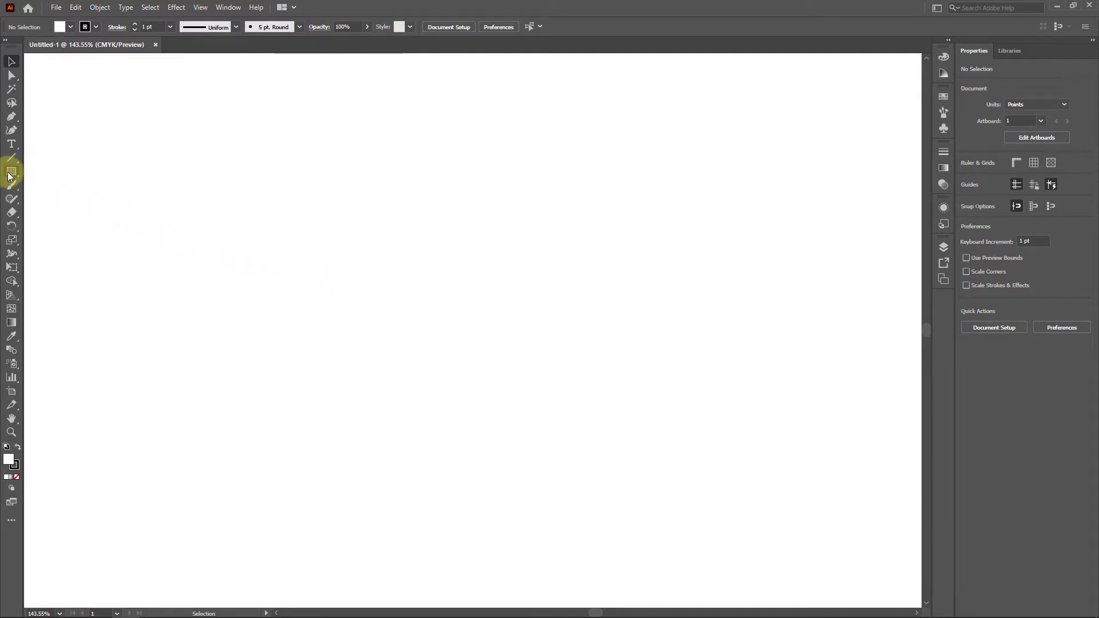
- Draw a large five-pointed star from its centre with the Star Tool and set a 1 pt stroke
{"action": "left_click", "coordinate": [11, 172]}
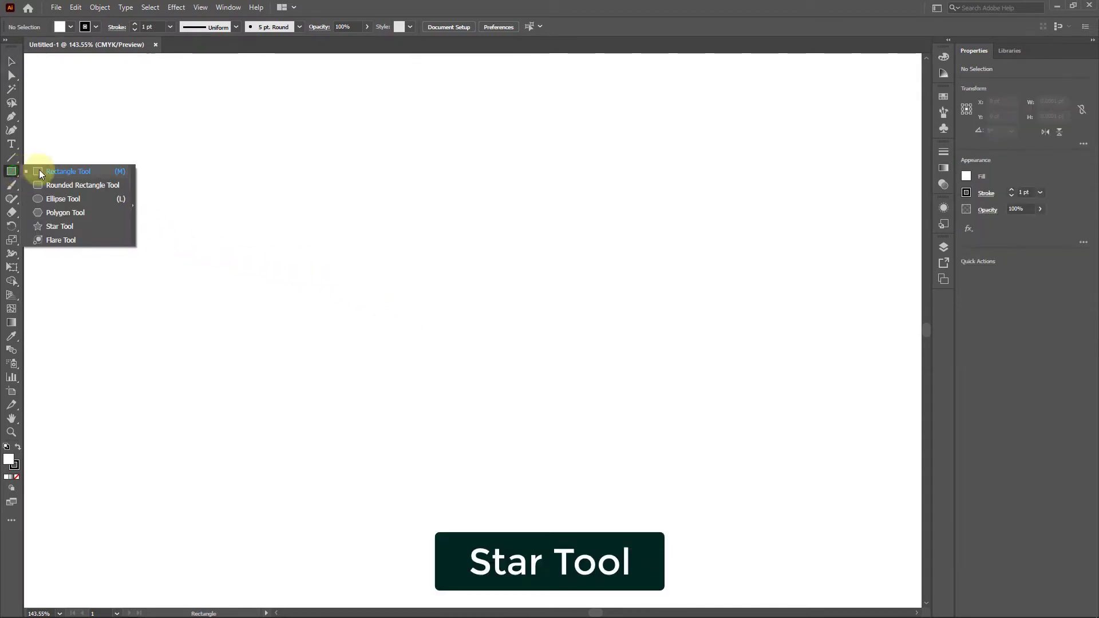
{"action": "left_click", "coordinate": [67, 227]}
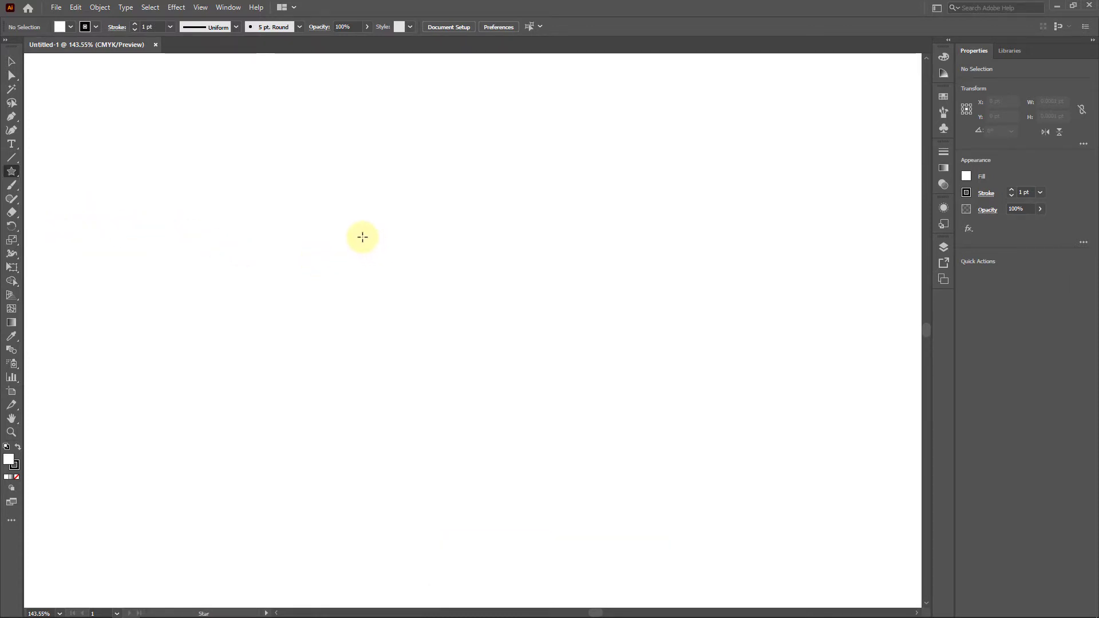
{"action": "left_click_drag", "start_coordinate": [362, 238], "coordinate": [569, 503]}
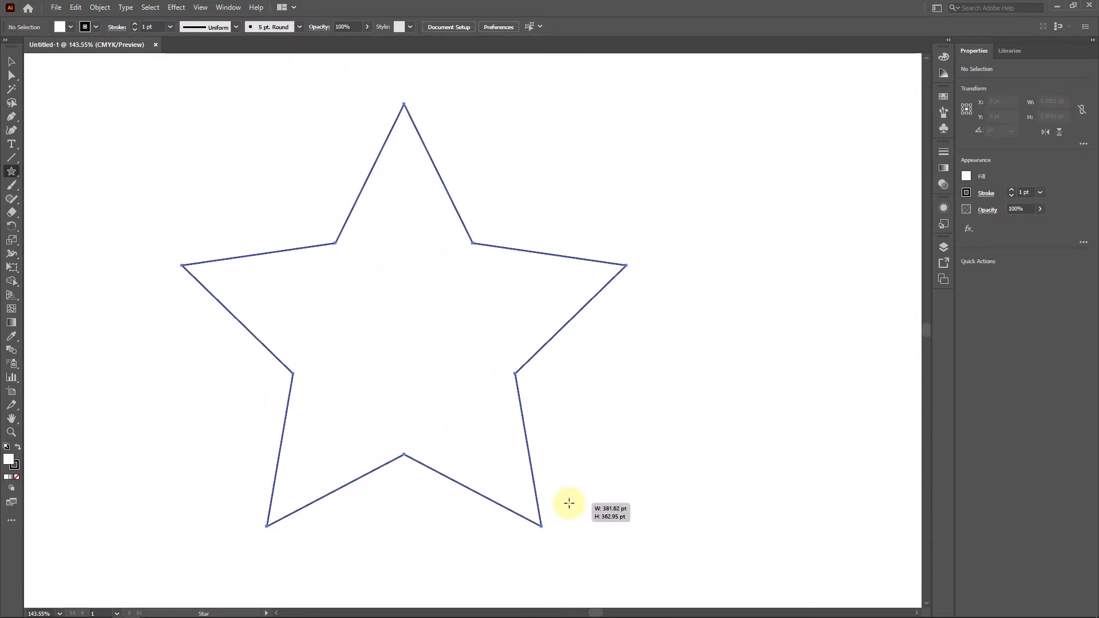
{"action": "left_click_drag", "start_coordinate": [569, 503], "coordinate": [608, 498]}
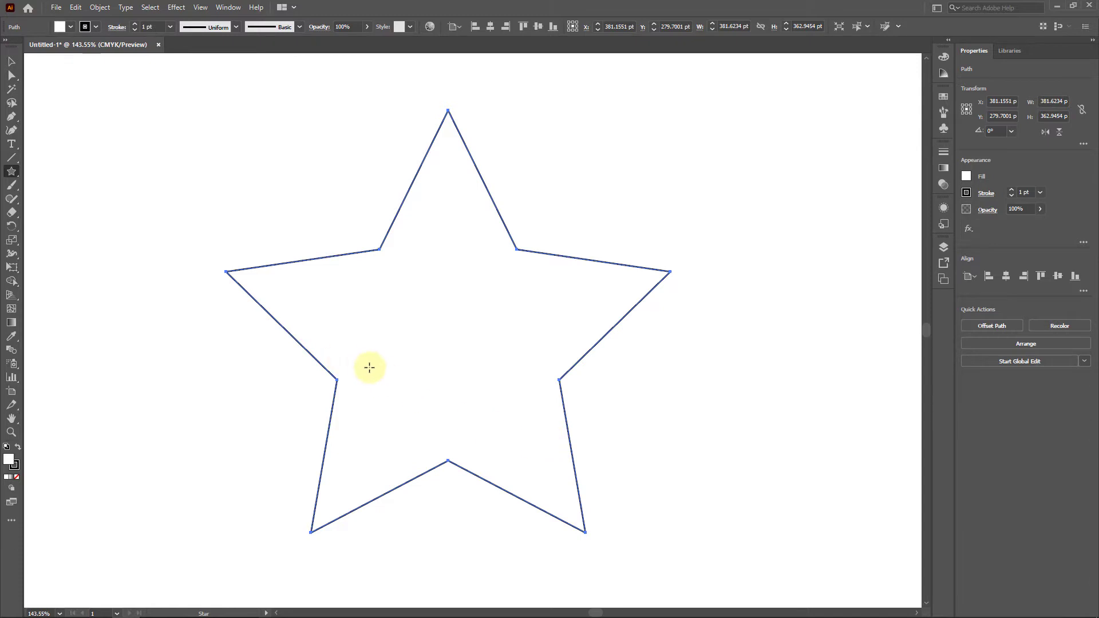
{"action": "left_click", "coordinate": [150, 26]}
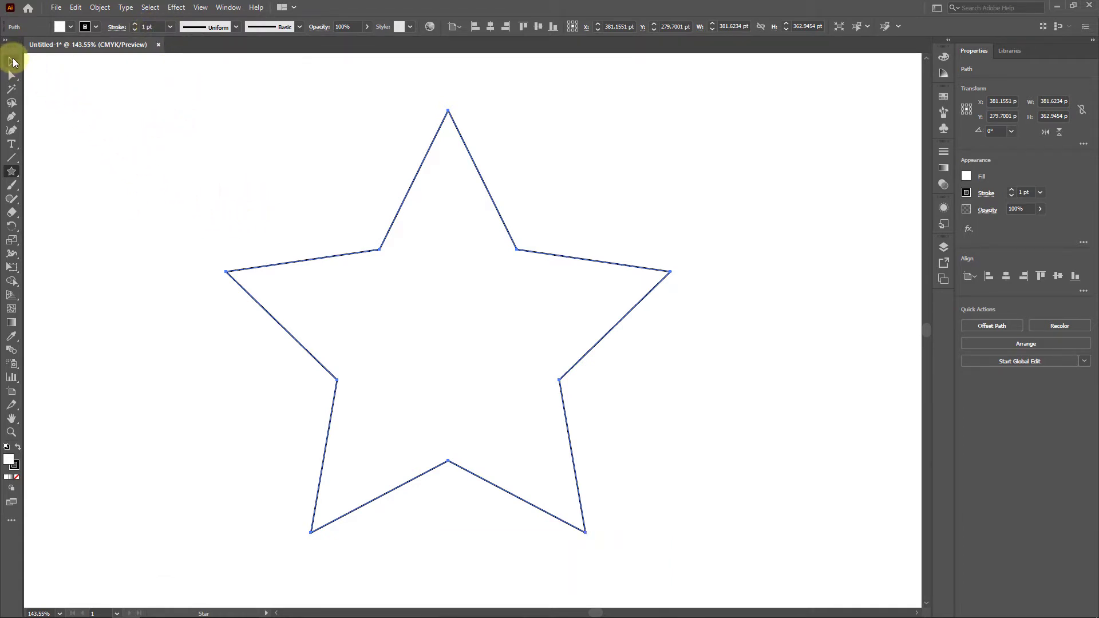
- Set the star's fill to None, leaving the stroke active for editing
{"action": "left_click", "coordinate": [12, 60]}
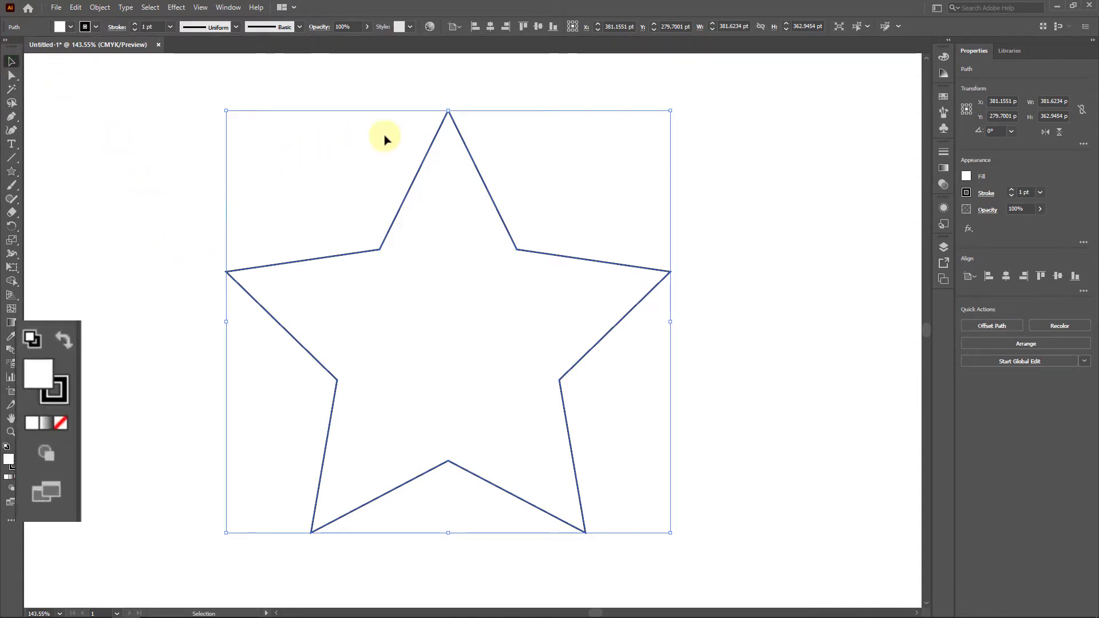
{"action": "left_click", "coordinate": [10, 461]}
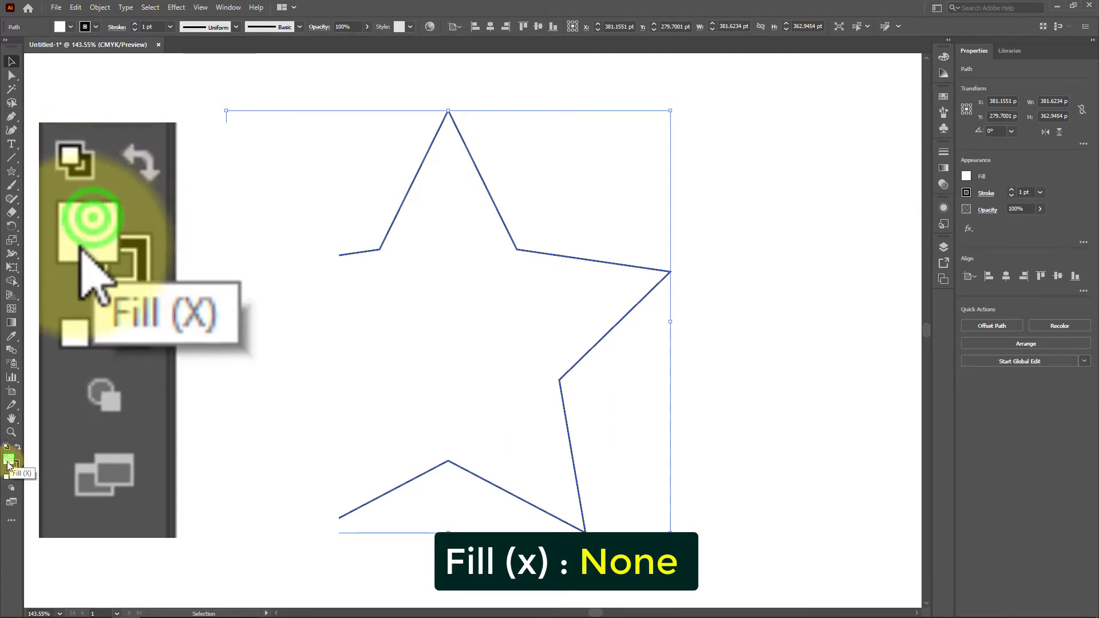
{"action": "left_click", "coordinate": [18, 479]}
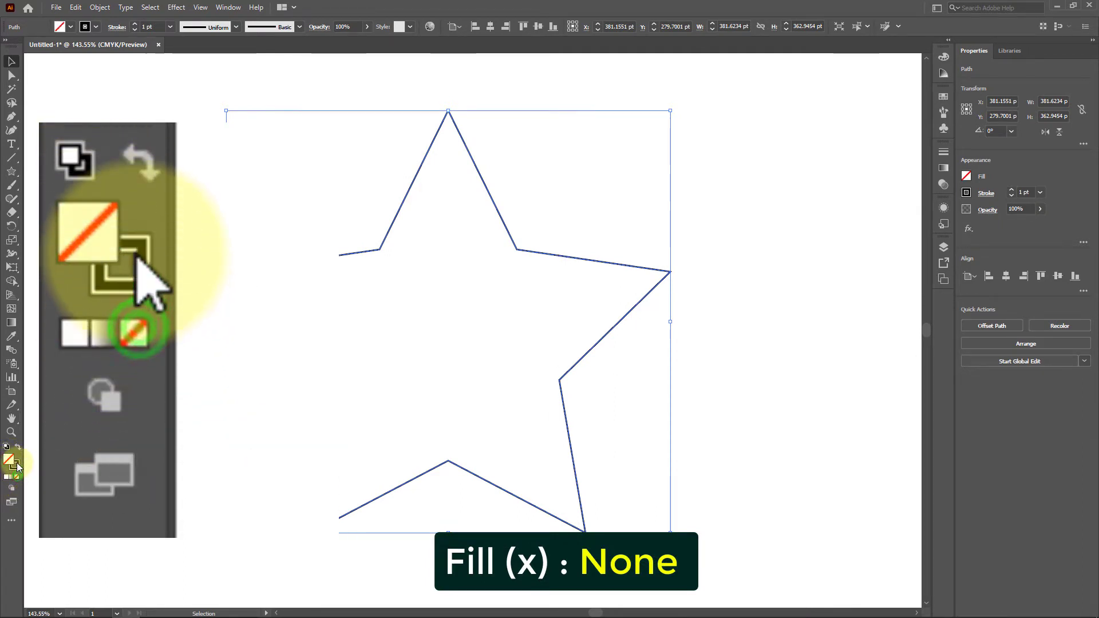
{"action": "left_click", "coordinate": [17, 463]}
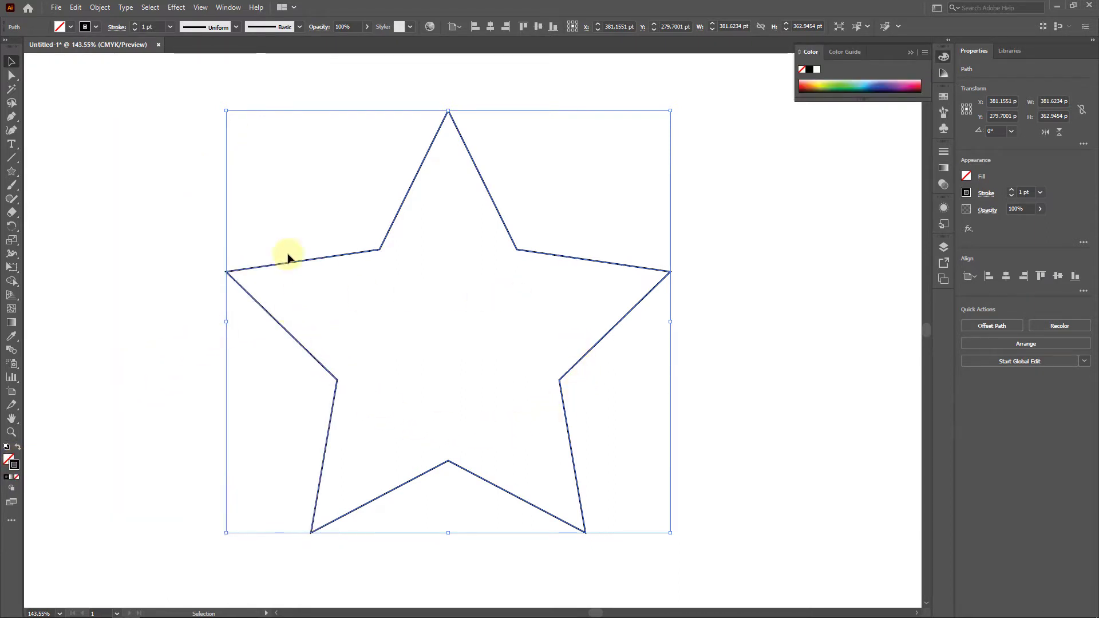
- Apply the Fading Sky gradient preset to the star's stroke from the Gradient panel
{"action": "left_click", "coordinate": [232, 8]}
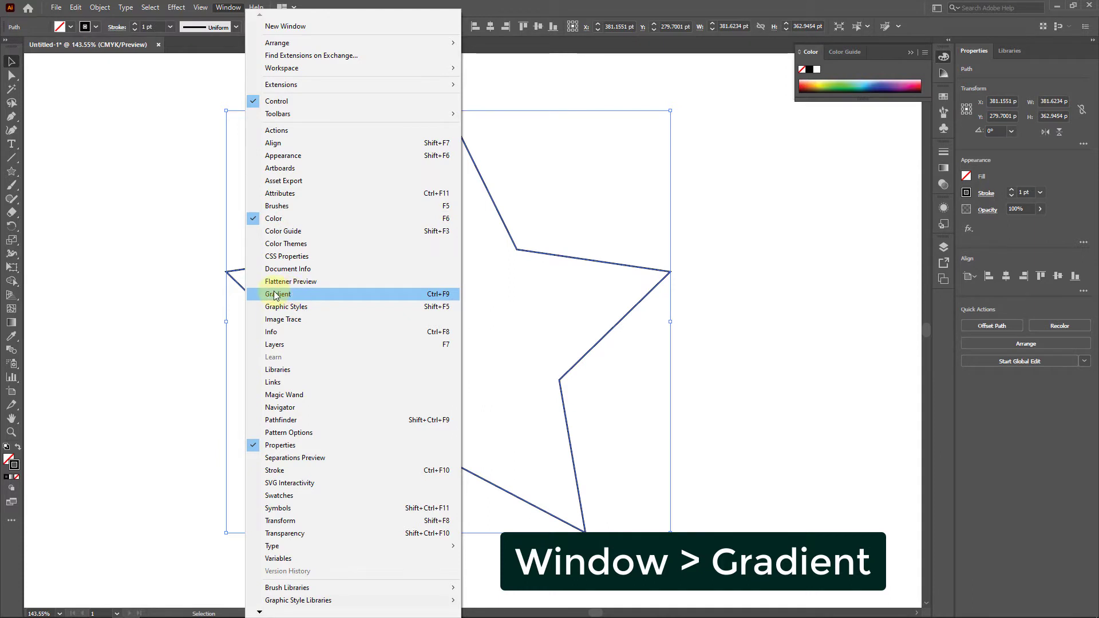
{"action": "left_click", "coordinate": [292, 296]}
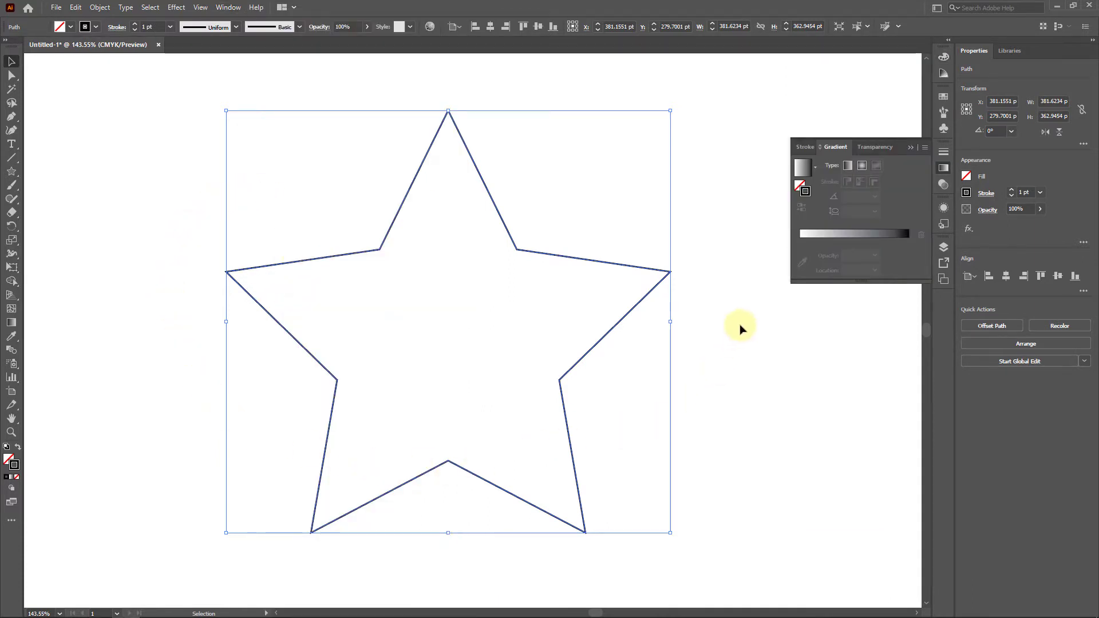
{"action": "left_click", "coordinate": [807, 170]}
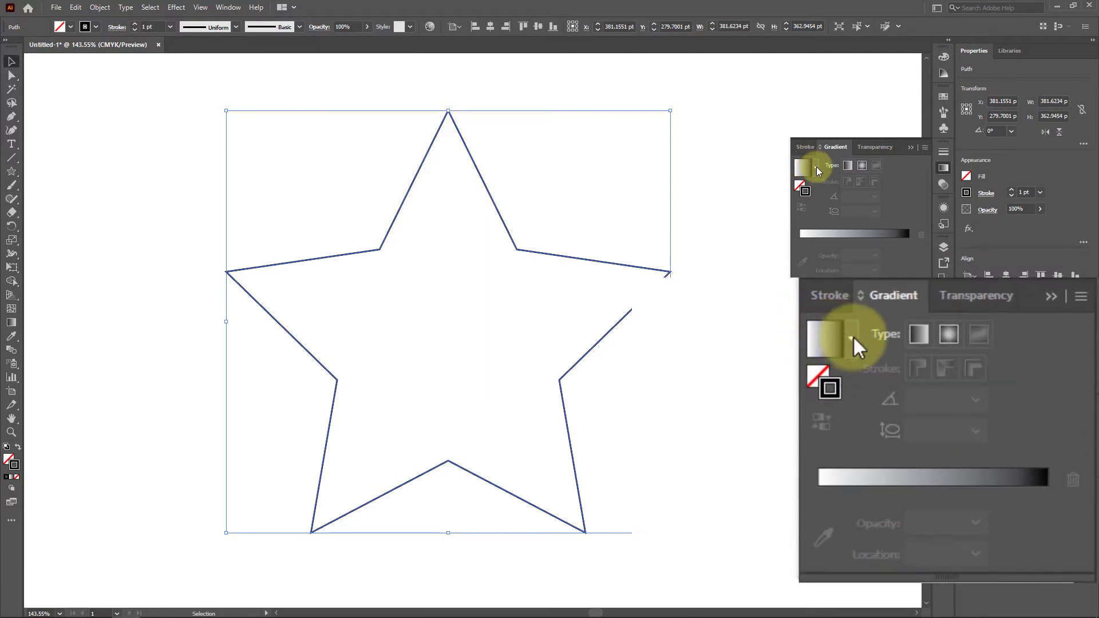
{"action": "left_click", "coordinate": [817, 168]}
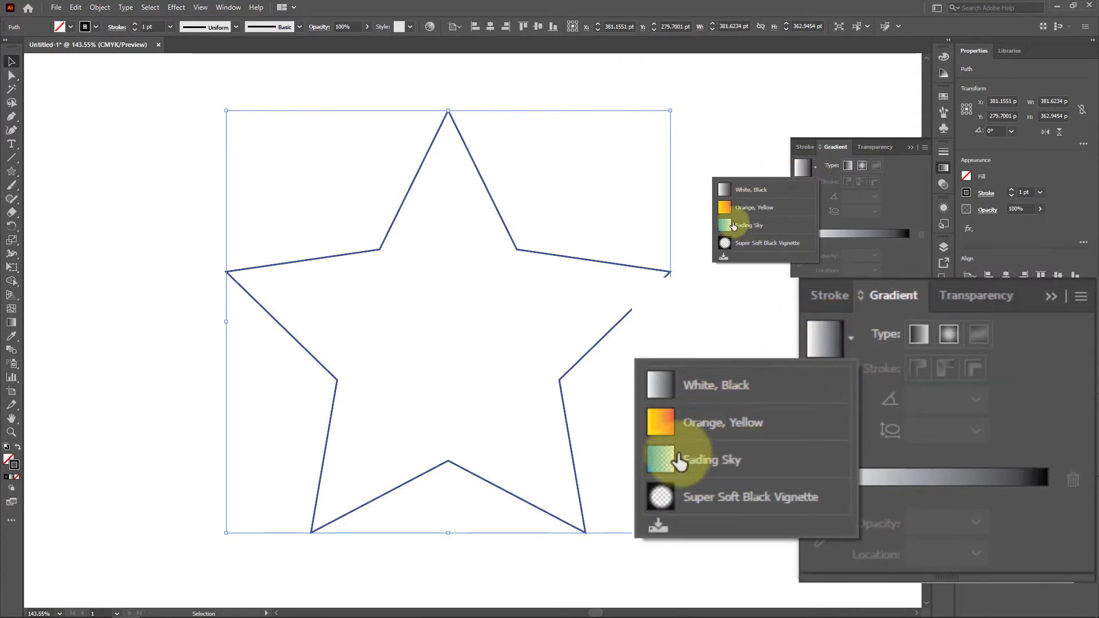
{"action": "left_click", "coordinate": [748, 226]}
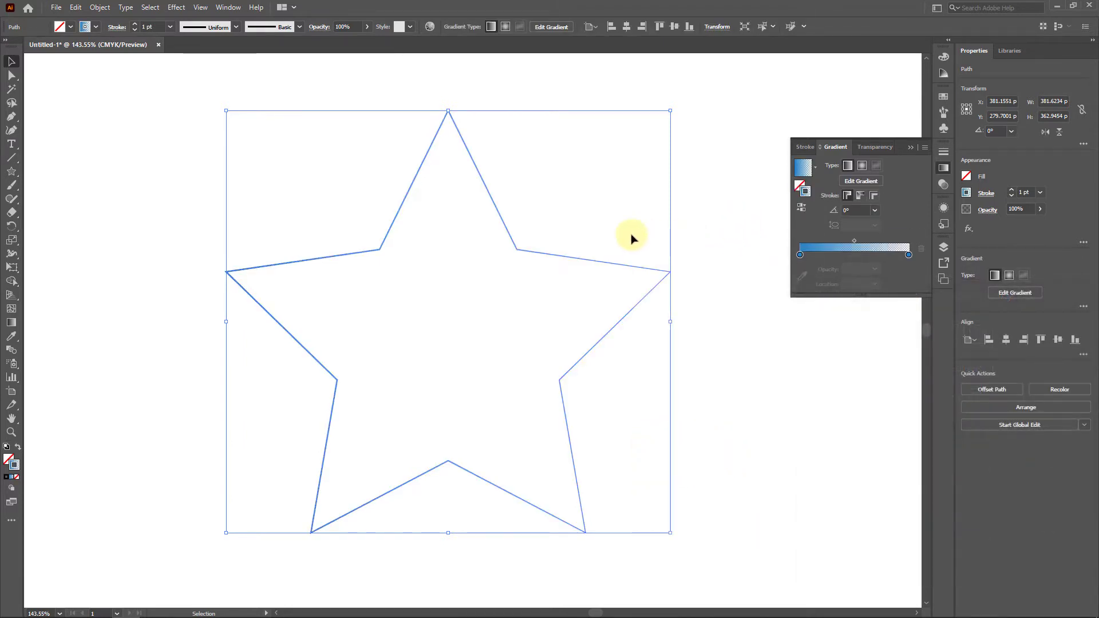
- Create a copy of the star rotated 5° with Transform > Rotate
{"action": "right_click", "coordinate": [523, 288]}
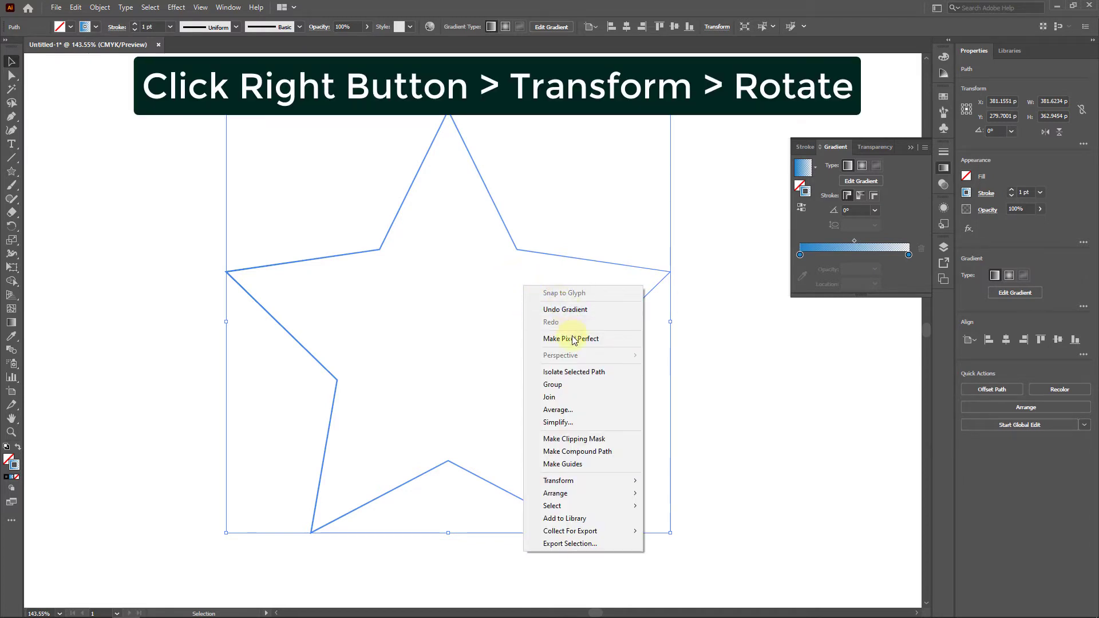
{"action": "left_click", "coordinate": [576, 481]}
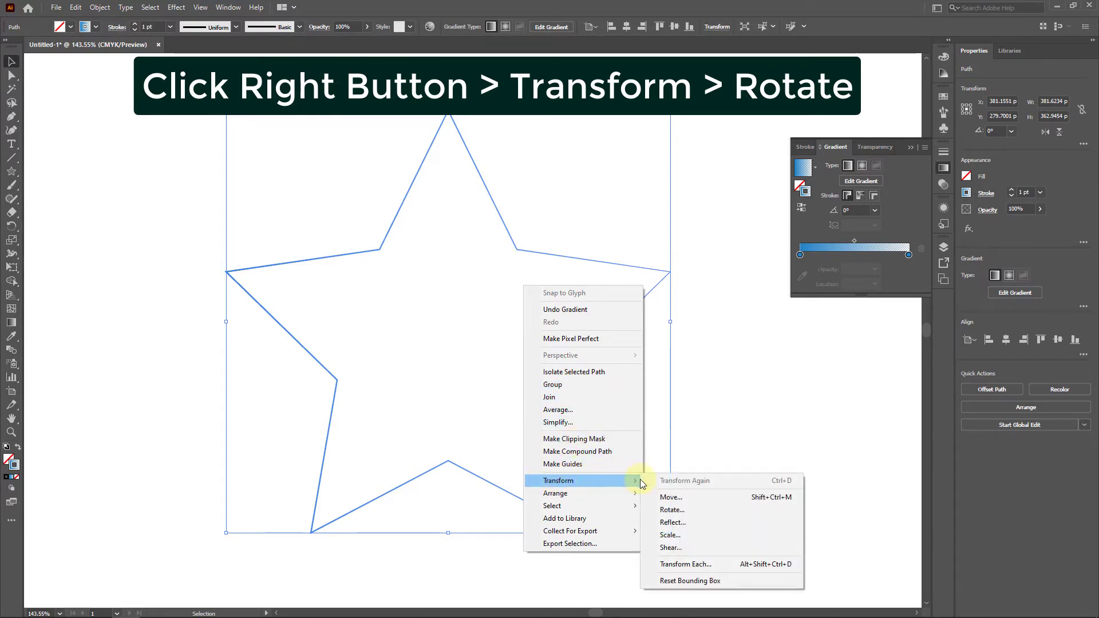
{"action": "left_click", "coordinate": [671, 509]}
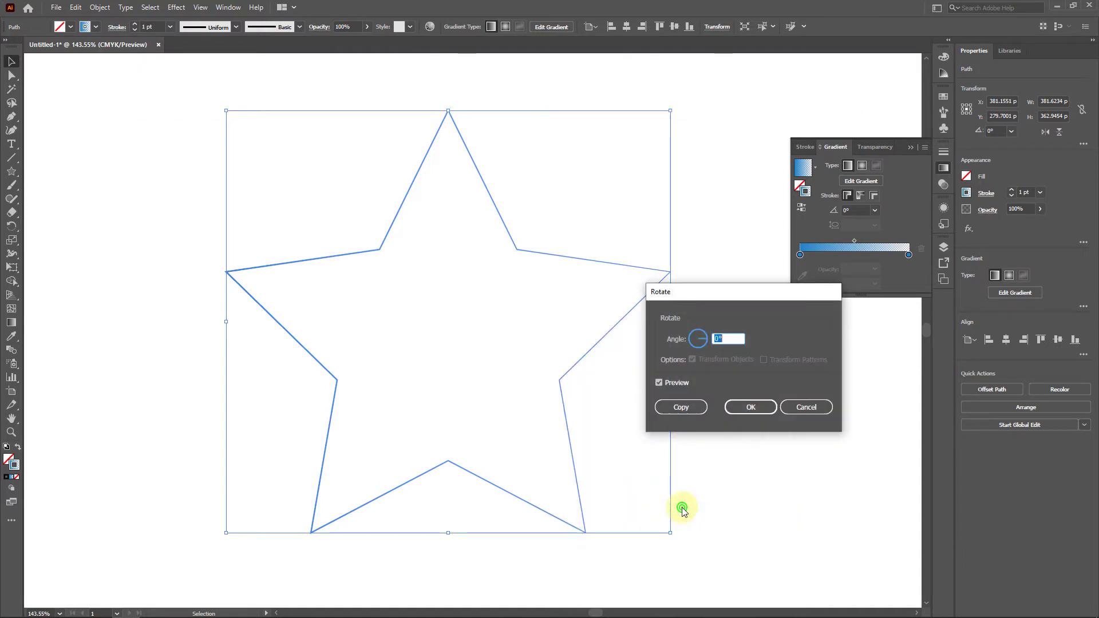
{"action": "left_click", "coordinate": [733, 338]}
{"action": "type", "text": "5"}
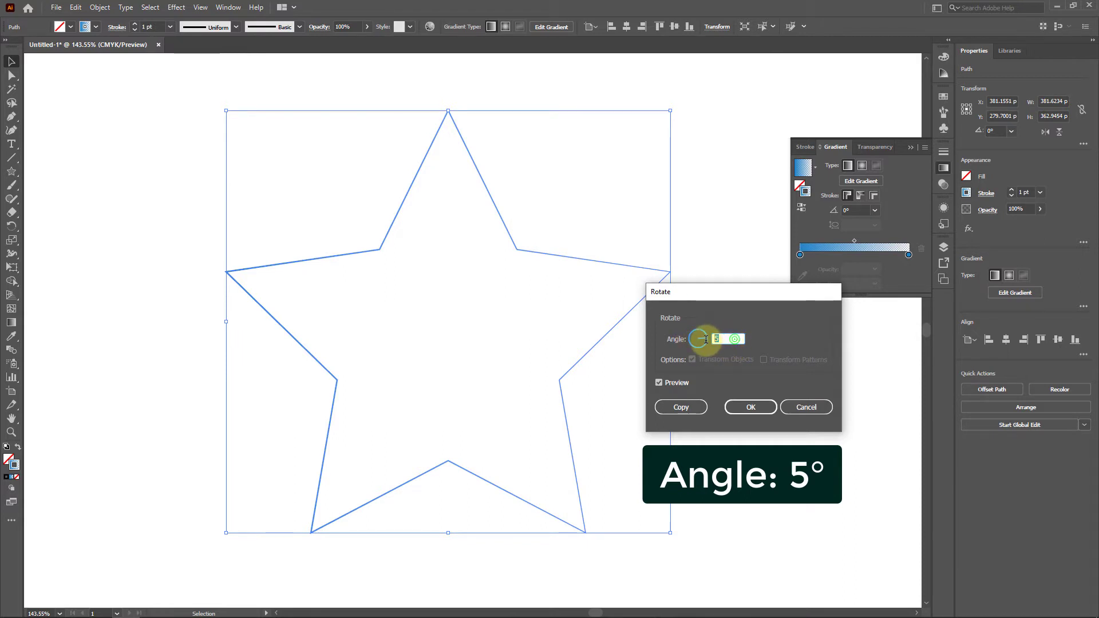
{"action": "left_click", "coordinate": [699, 407]}
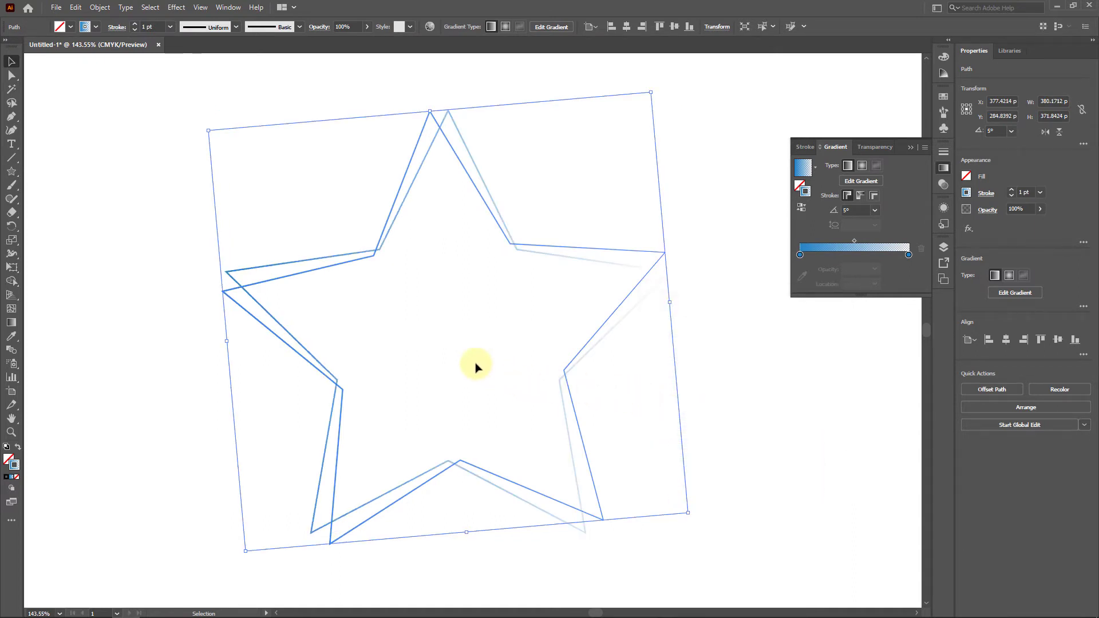
- Repeat the 5° rotated copy with Ctrl+D until the stars close into a full ring
{"action": "key", "text": "a"}
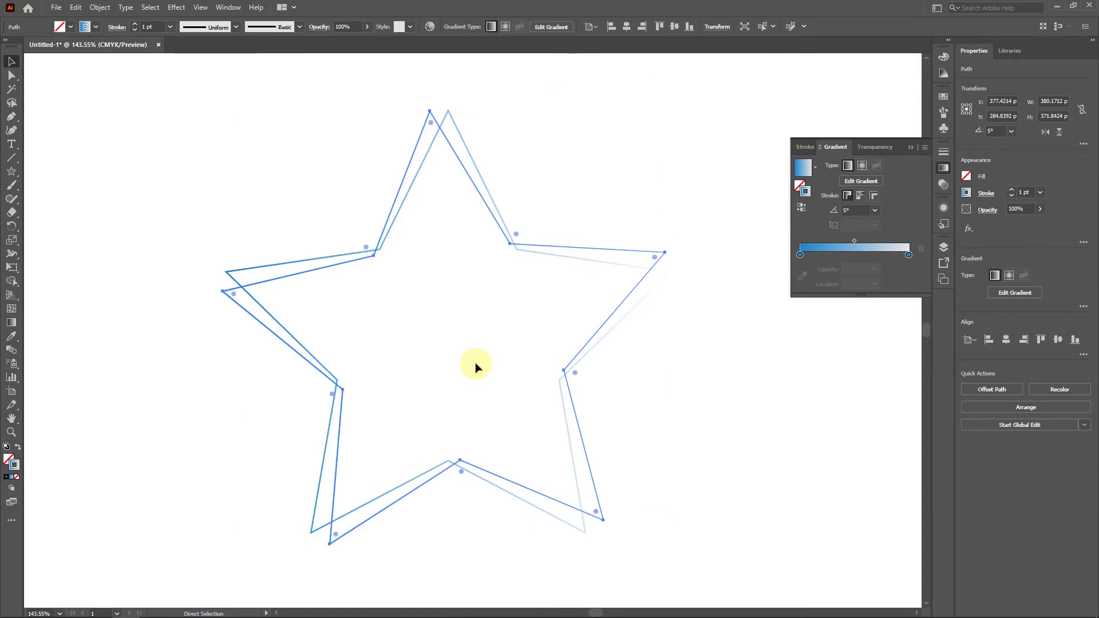
{"action": "key", "text": "ctrl+d"}
{"action": "key", "text": "ctrl+d"}
{"action": "key", "text": "ctrl+d"}
{"action": "key", "text": "ctrl+d"}
{"action": "key", "text": "ctrl+d"}
{"action": "key", "text": "ctrl+d"}
{"action": "key", "text": "ctrl+d"}
{"action": "key", "text": "ctrl+d"}
{"action": "key", "text": "ctrl+d"}
{"action": "key", "text": "ctrl+d"}
{"action": "key", "text": "ctrl+d"}
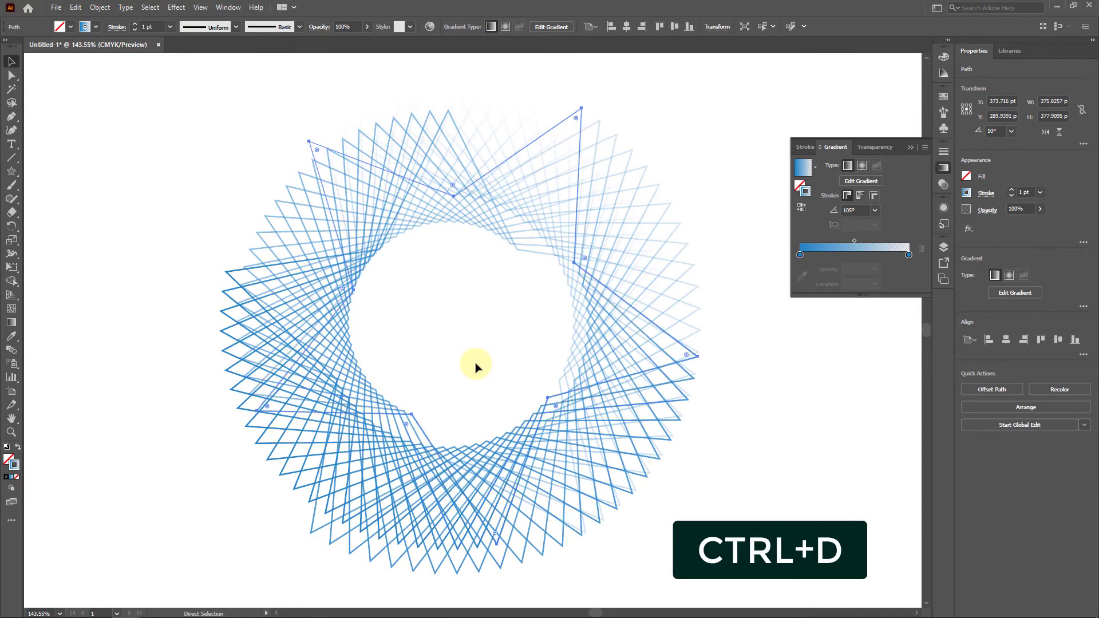
{"action": "key", "text": "ctrl+d"}
{"action": "key", "text": "ctrl+d"}
{"action": "key", "text": "ctrl+d"}
{"action": "key", "text": "ctrl+d"}
{"action": "key", "text": "ctrl+d"}
{"action": "key", "text": "ctrl+d"}
{"action": "key", "text": "ctrl+d"}
{"action": "key", "text": "ctrl+d"}
{"action": "key", "text": "ctrl+d"}
{"action": "key", "text": "ctrl+d"}
{"action": "key", "text": "ctrl+d"}
{"action": "key", "text": "ctrl+d"}
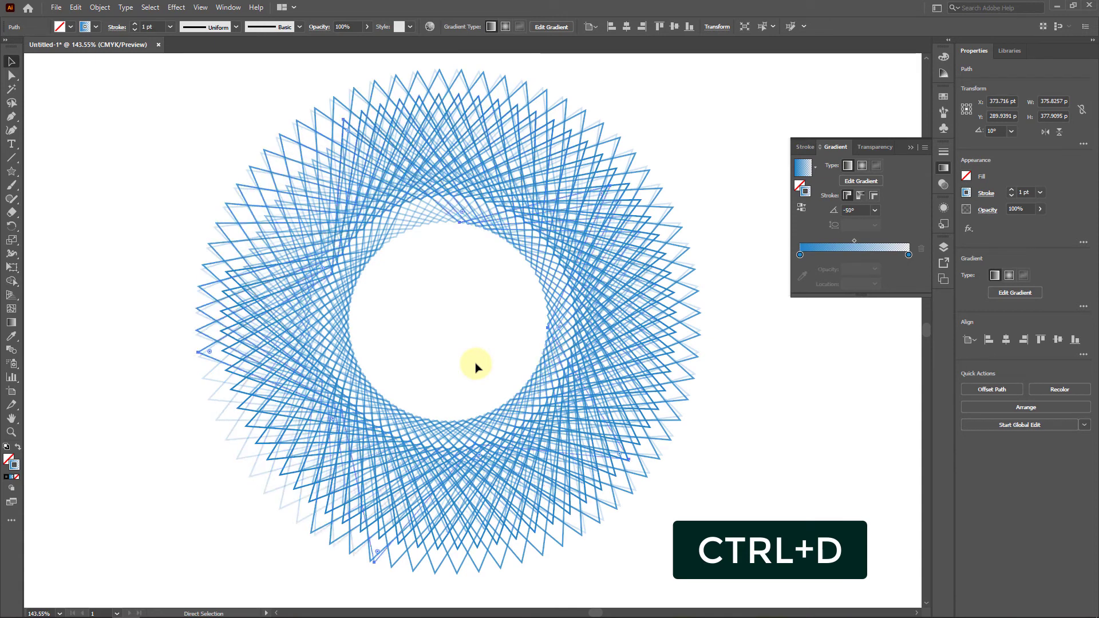
{"action": "key", "text": "ctrl+d"}
{"action": "key", "text": "ctrl+d"}
{"action": "key", "text": "ctrl+d"}
{"action": "key", "text": "ctrl+d"}
{"action": "key", "text": "ctrl+d"}
{"action": "key", "text": "ctrl+d"}
{"action": "key", "text": "ctrl+d"}
{"action": "key", "text": "ctrl+d"}
{"action": "key", "text": "ctrl+d"}
{"action": "key", "text": "ctrl+d"}
{"action": "key", "text": "ctrl+d"}
{"action": "key", "text": "ctrl+d"}
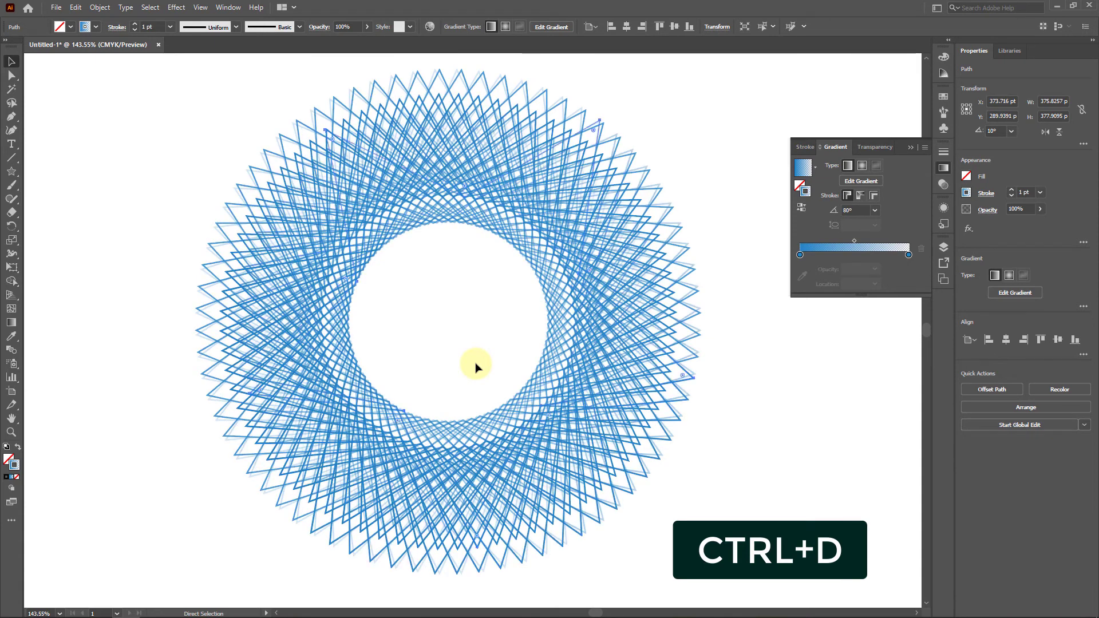
{"action": "key", "text": "ctrl+d"}
{"action": "key", "text": "ctrl+d"}
{"action": "key", "text": "ctrl+d"}
{"action": "key", "text": "ctrl+d"}
{"action": "key", "text": "ctrl+d"}
{"action": "key", "text": "ctrl+d"}
{"action": "key", "text": "ctrl+d"}
{"action": "key", "text": "ctrl+d"}
{"action": "key", "text": "ctrl+d"}
{"action": "key", "text": "ctrl+d"}
{"action": "key", "text": "ctrl+d"}
{"action": "key", "text": "ctrl+d"}
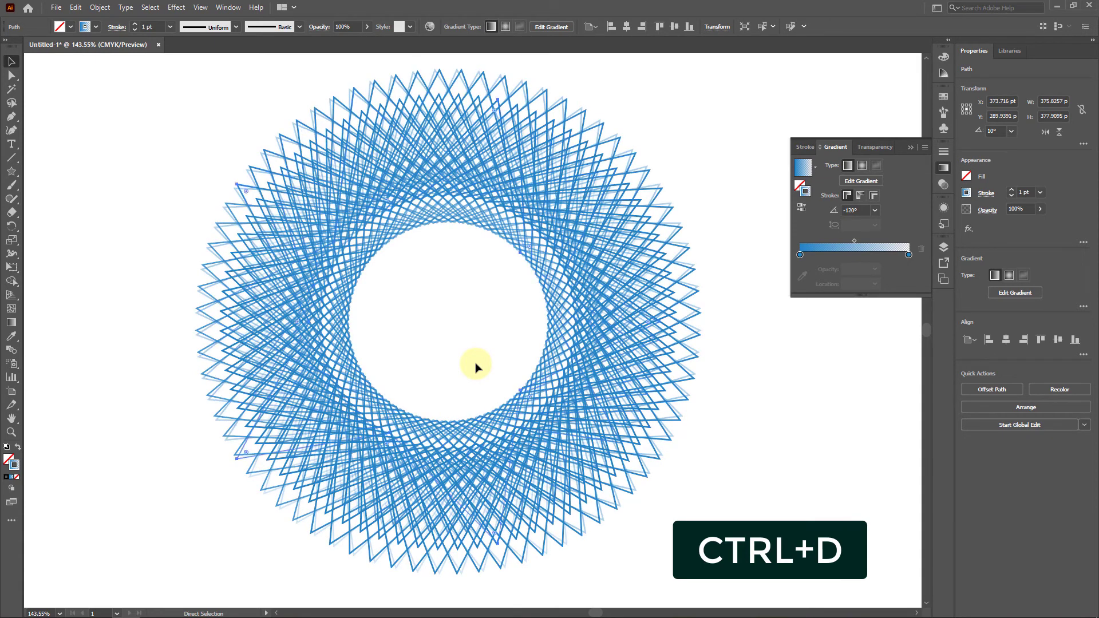
{"action": "key", "text": "ctrl+d"}
{"action": "key", "text": "ctrl+d"}
{"action": "key", "text": "ctrl+d"}
{"action": "key", "text": "ctrl+d"}
{"action": "key", "text": "ctrl+d"}
{"action": "key", "text": "ctrl+d"}
{"action": "key", "text": "ctrl+d"}
{"action": "key", "text": "v"}
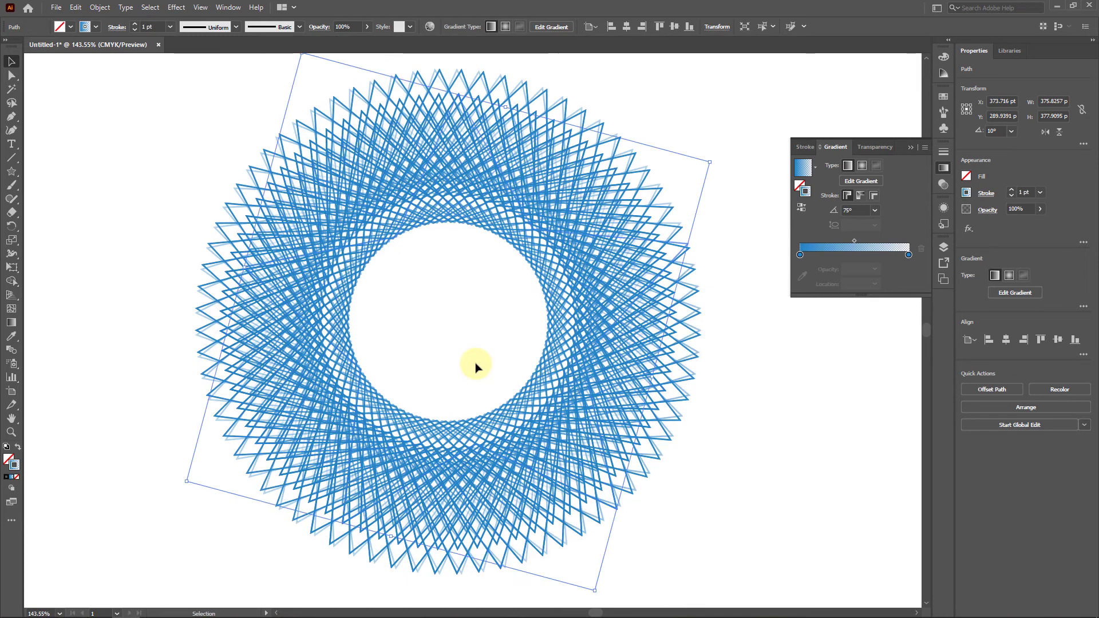
{"action": "key", "text": "a"}
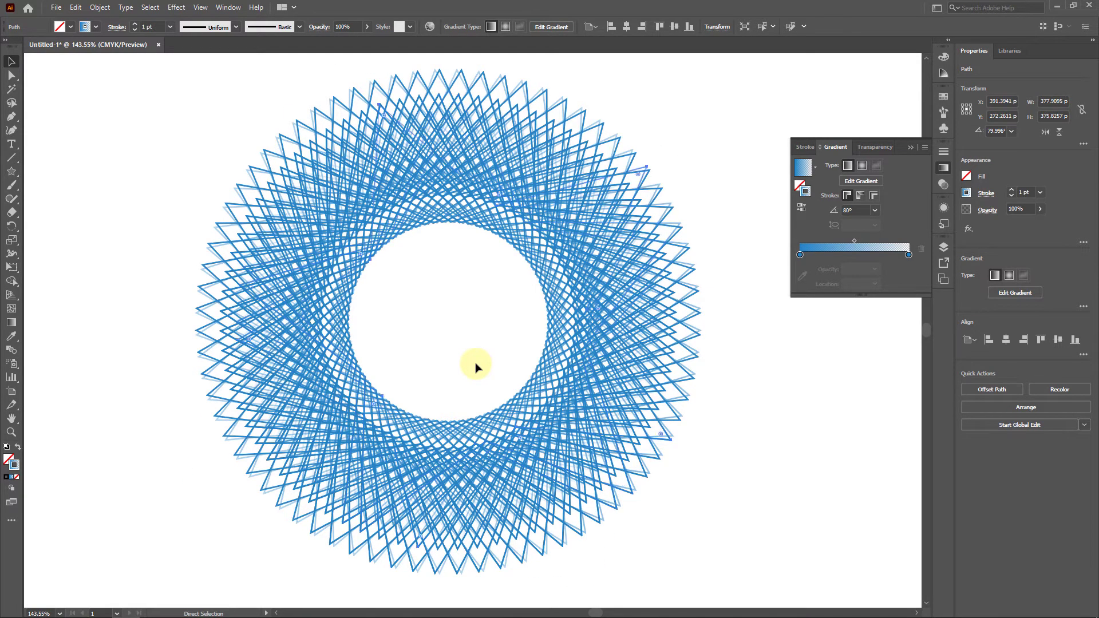
{"action": "key", "text": "ctrl+d"}
{"action": "key", "text": "v"}
{"action": "key", "text": "a"}
{"action": "key", "text": "ctrl+d"}
{"action": "key", "text": "v"}
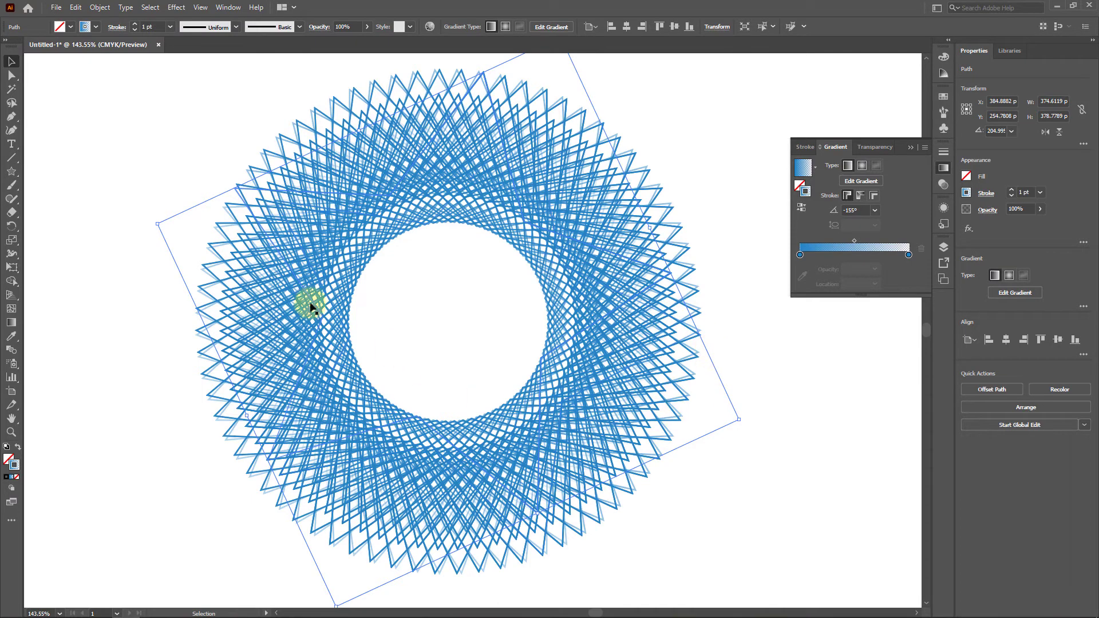
- Marquee-select every rotated star outline in the ring and group them
{"action": "left_click", "coordinate": [140, 122]}
{"action": "left_click_drag", "start_coordinate": [545, 340], "coordinate": [526, 348]}
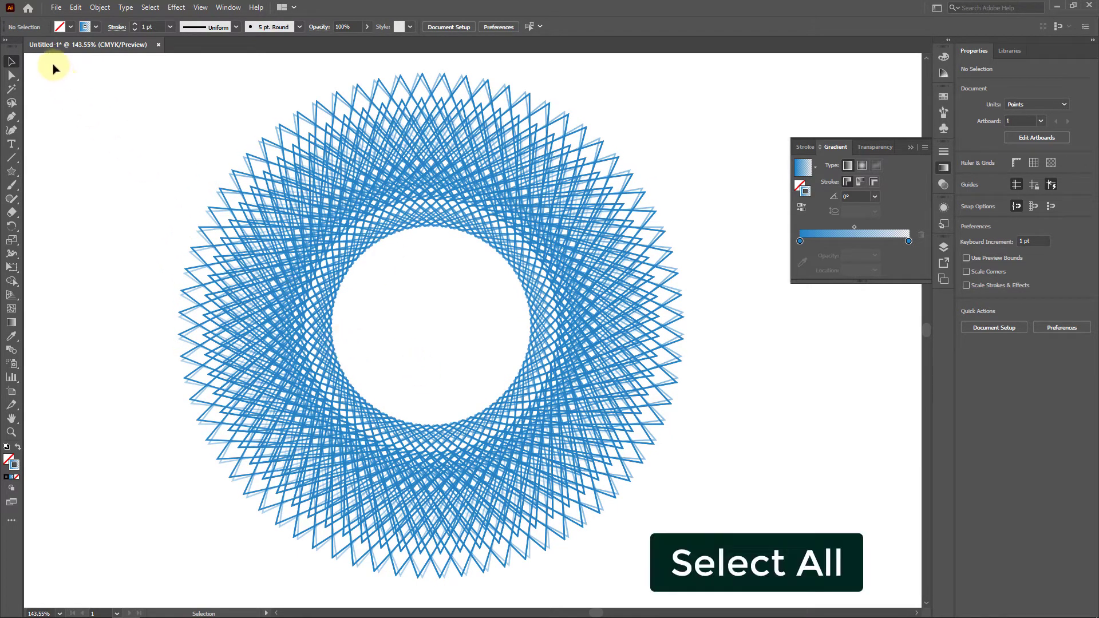
{"action": "left_click_drag", "start_coordinate": [50, 64], "coordinate": [768, 594]}
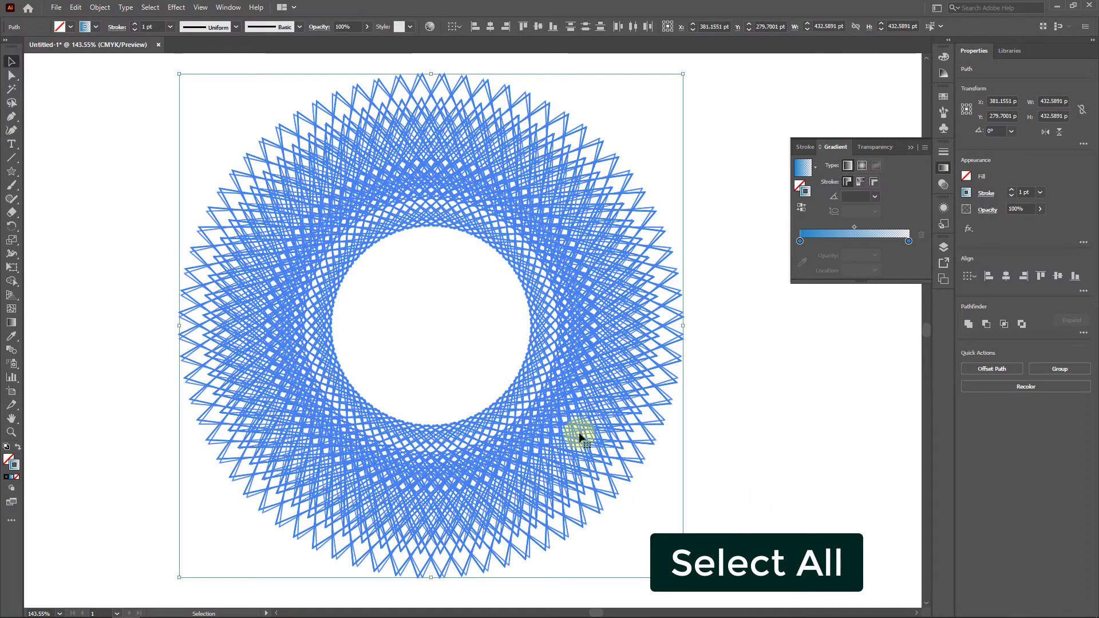
{"action": "right_click", "coordinate": [555, 227]}
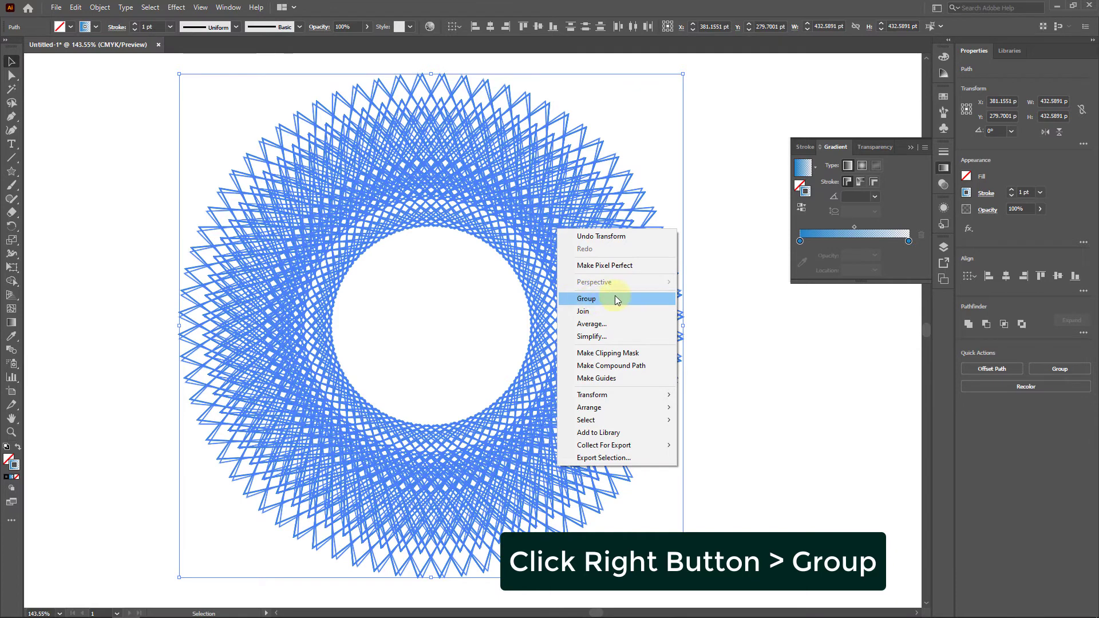
{"action": "left_click", "coordinate": [607, 303]}
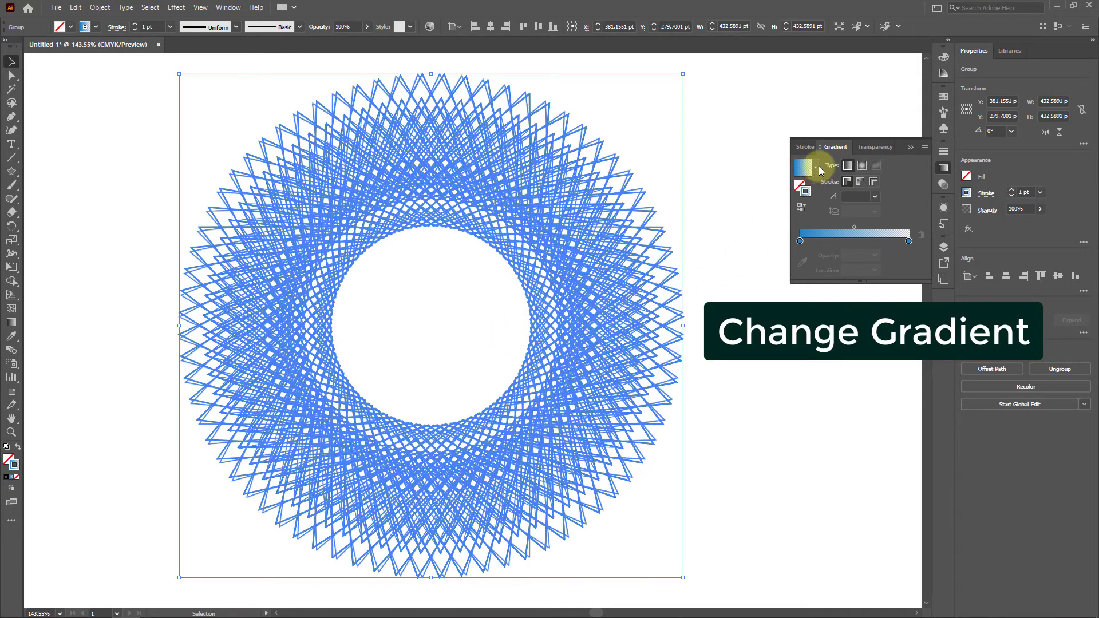
- Preview the ring with the Orange, Yellow gradient preset, then reselect the group
{"action": "left_click", "coordinate": [818, 167]}
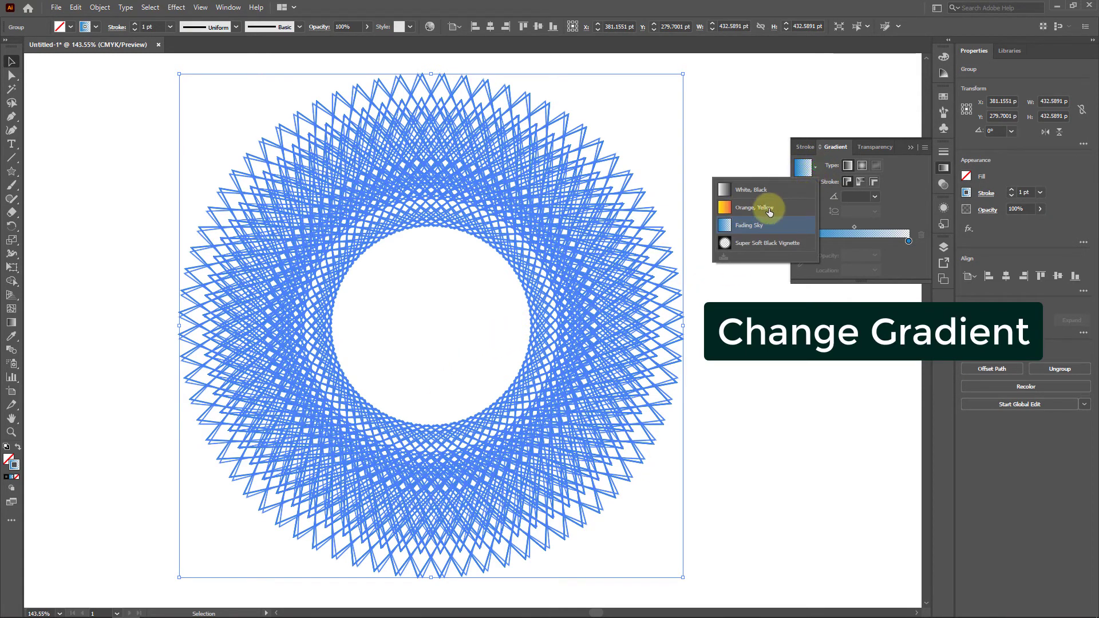
{"action": "left_click", "coordinate": [749, 209]}
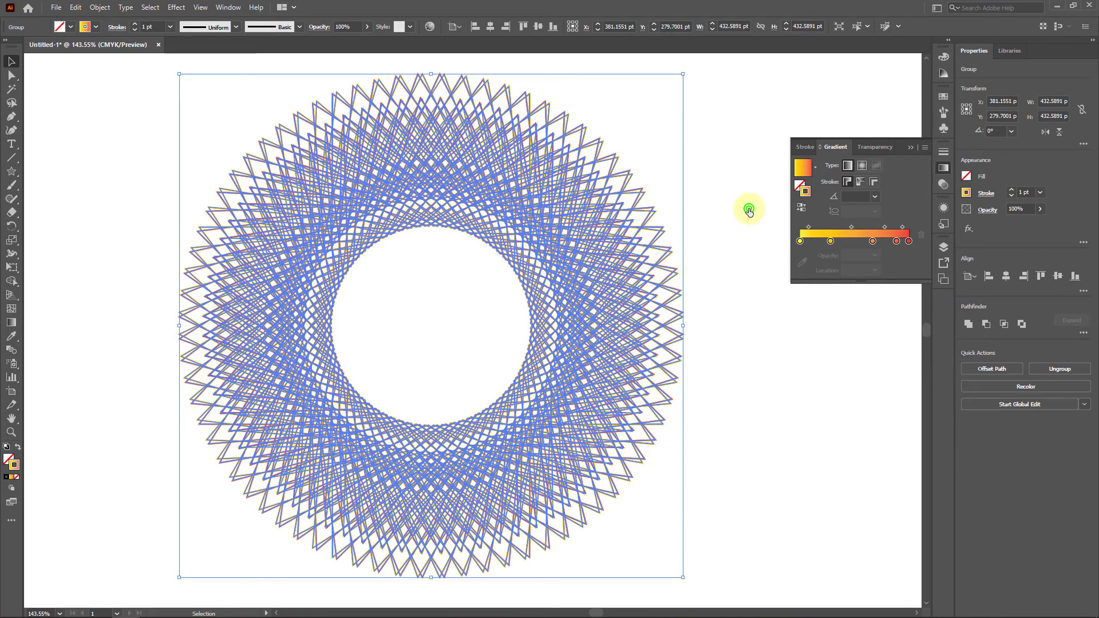
{"action": "left_click", "coordinate": [763, 350]}
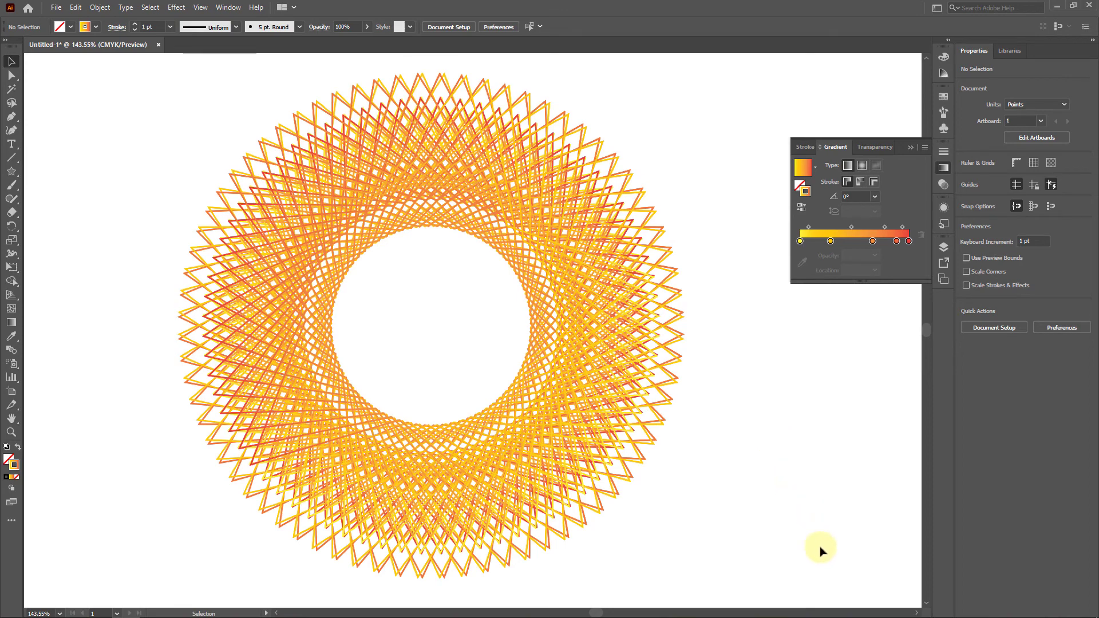
{"action": "mouse_move", "coordinate": [820, 548]}
{"action": "left_mouse_down"}
{"action": "mouse_move", "coordinate": [269, 215]}
{"action": "mouse_move", "coordinate": [230, 165]}
{"action": "left_mouse_up"}
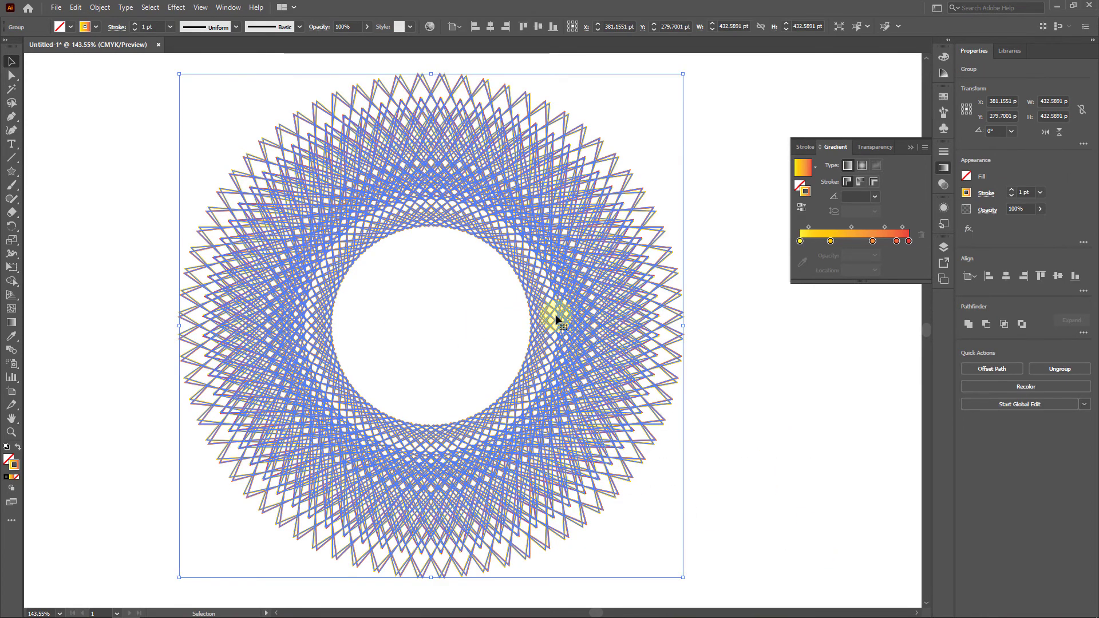
- Restore the Fading Sky blue gradient on the ring and close the Gradient panel
{"action": "left_click", "coordinate": [815, 165]}
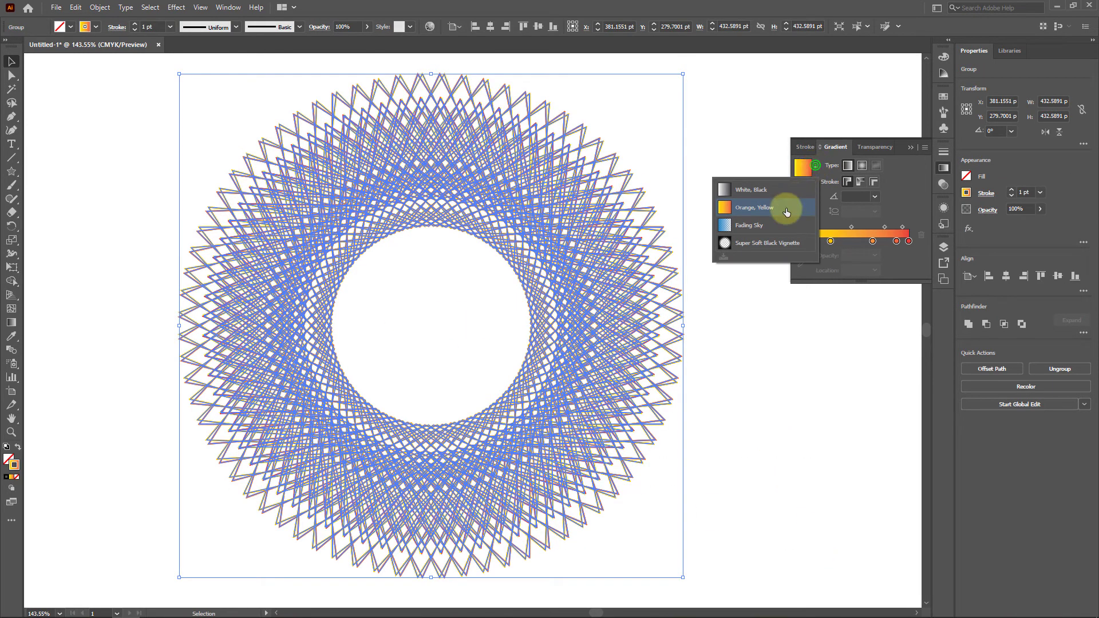
{"action": "left_click", "coordinate": [745, 230]}
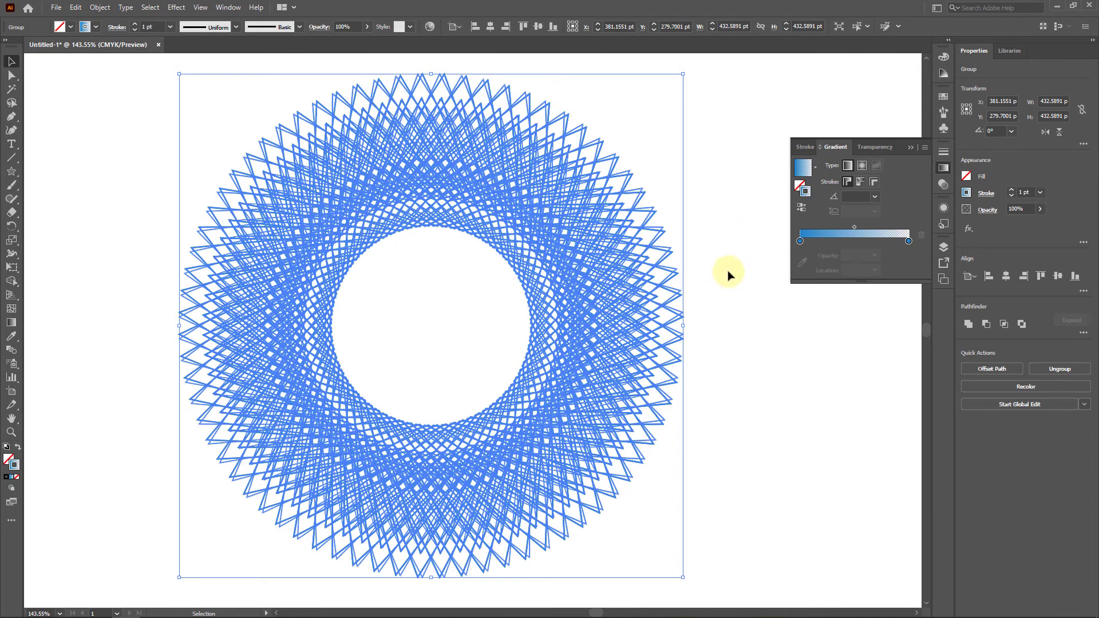
{"action": "left_click", "coordinate": [785, 395]}
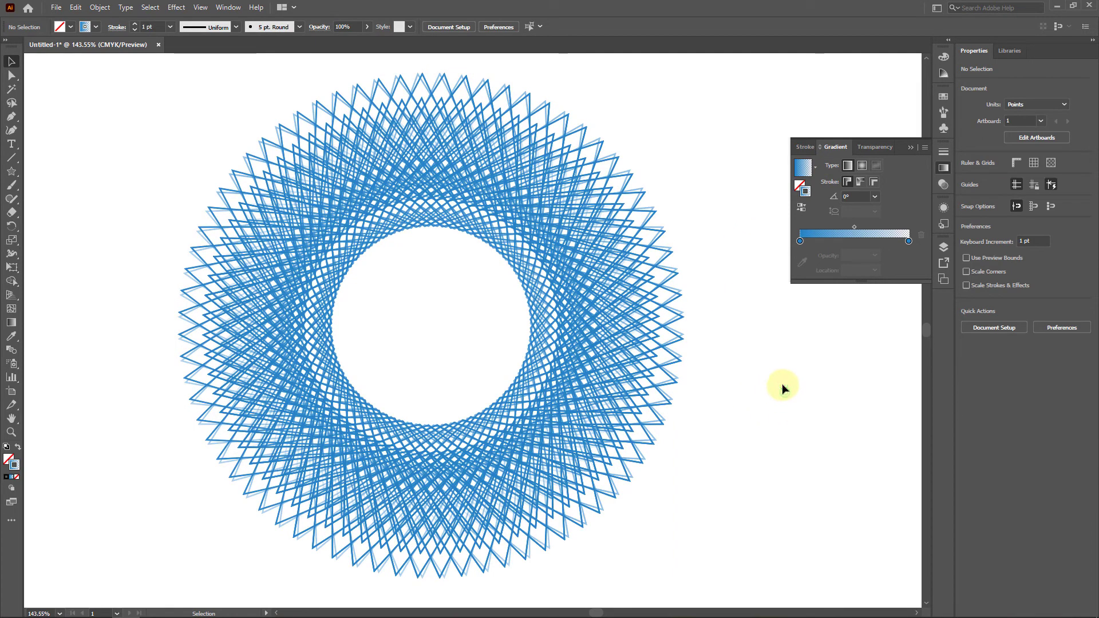
{"action": "left_click", "coordinate": [910, 148]}
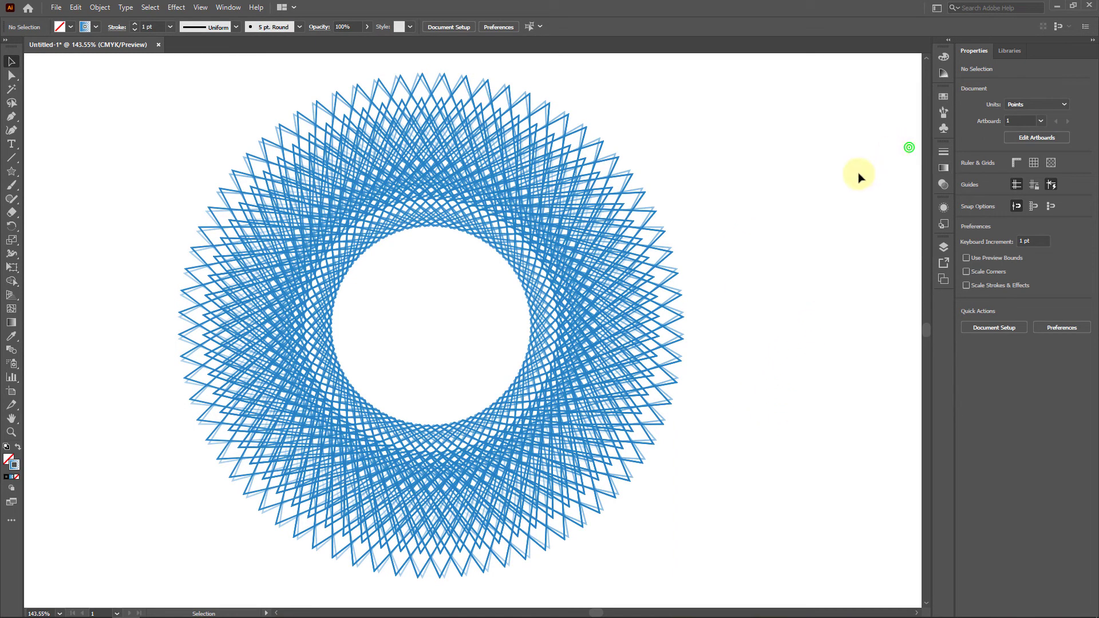